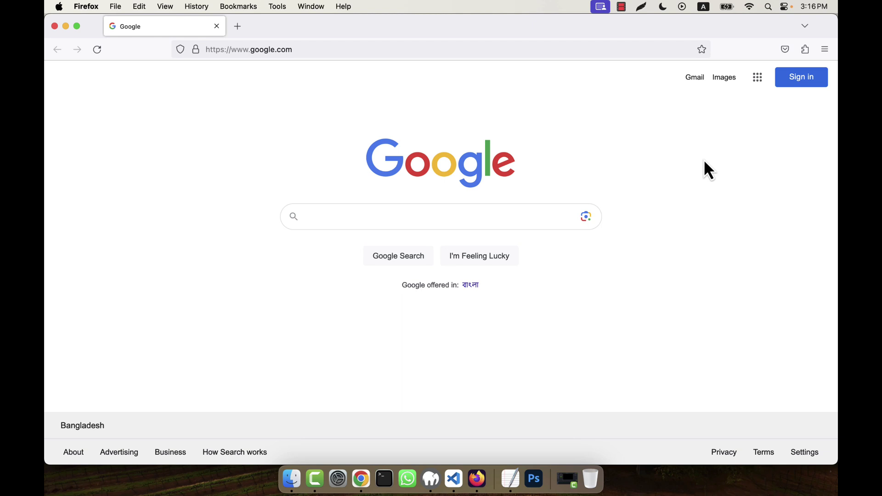
Search Google for 'stripe' and open the official stripe.com website.
left_click(365, 216)
type("stripe")
key("Return")
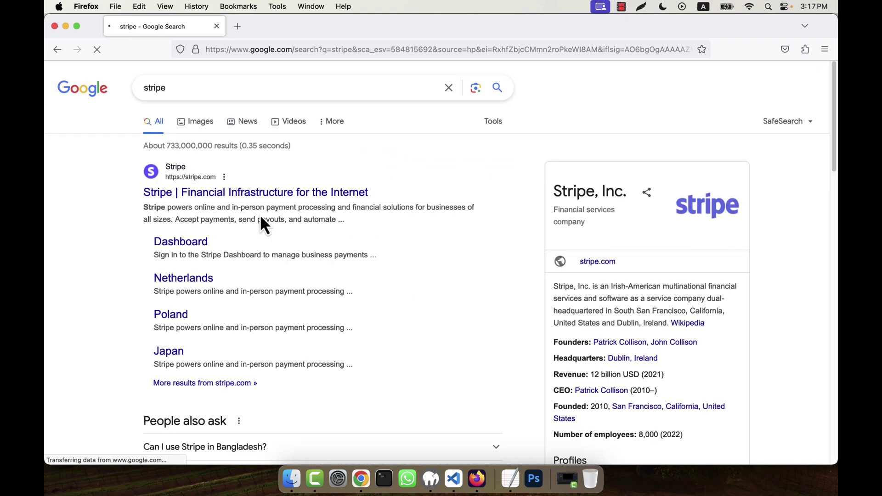
left_click(185, 196)
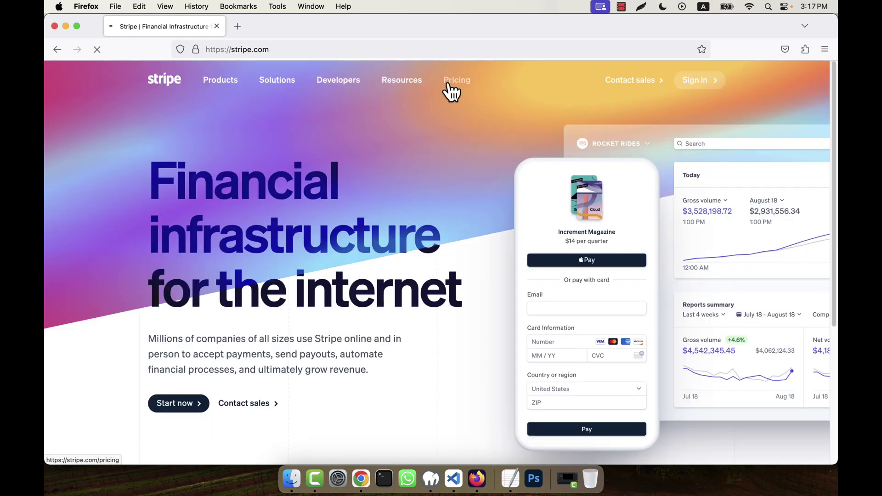
Go from Stripe's Sign in page to its Sign up link for a new account.
left_click(698, 85)
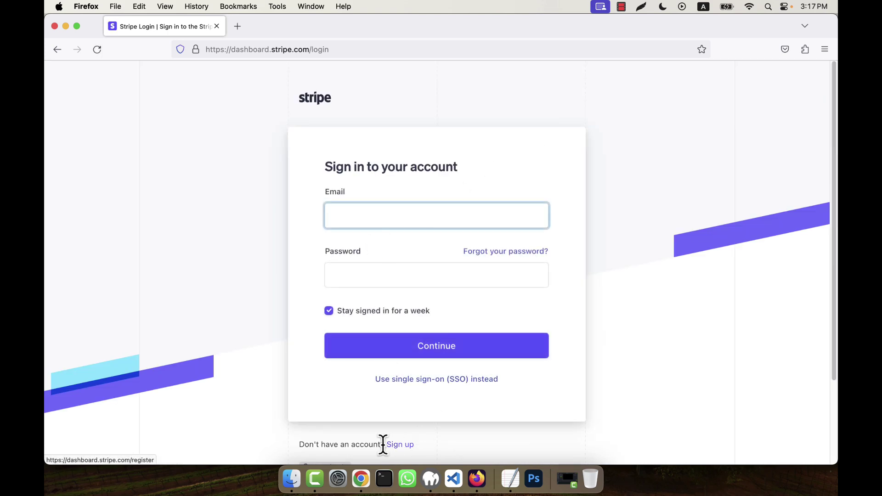
scroll(400, 395, "down", 2)
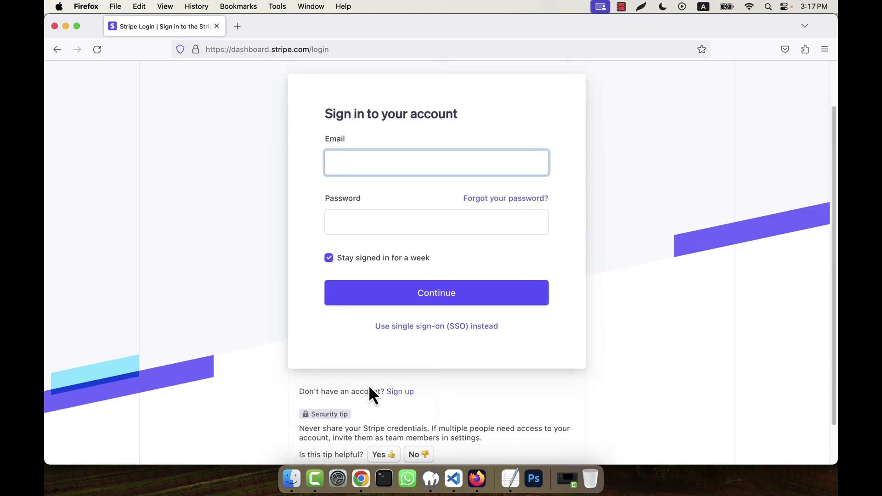
left_click(399, 394)
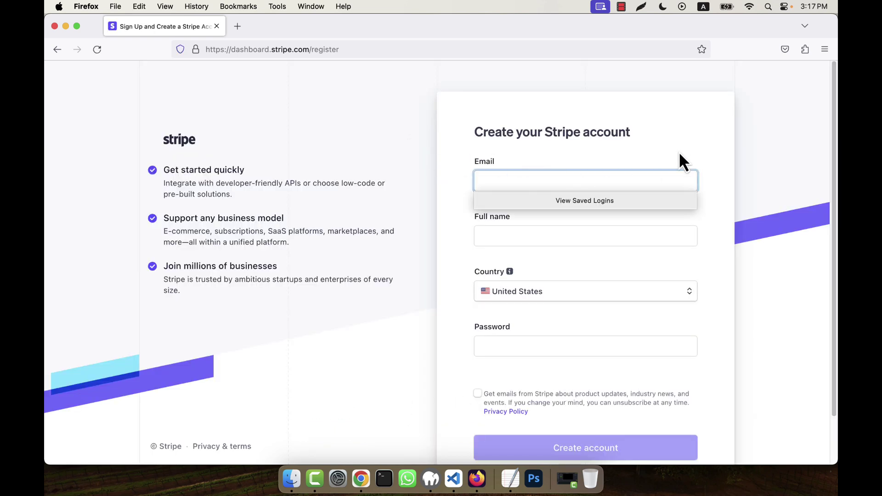
Dismiss the saved-logins suggestion and open a new blank Firefox tab.
left_click(700, 140)
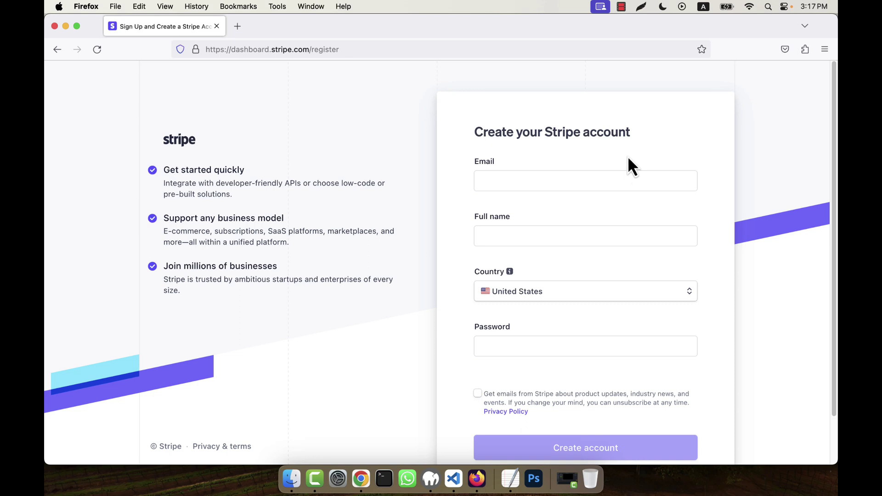
left_click(237, 27)
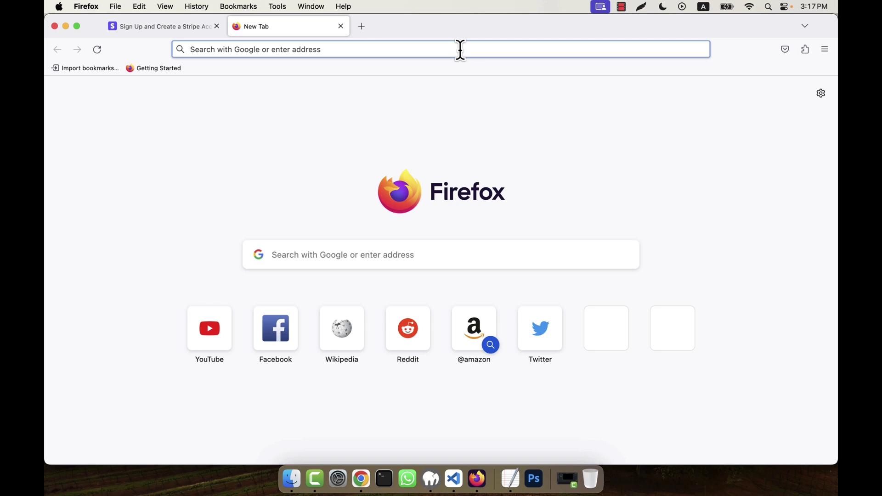
Search Google for 'temporary', glancing back at the Stripe sign-up form meanwhile.
type("temporar")
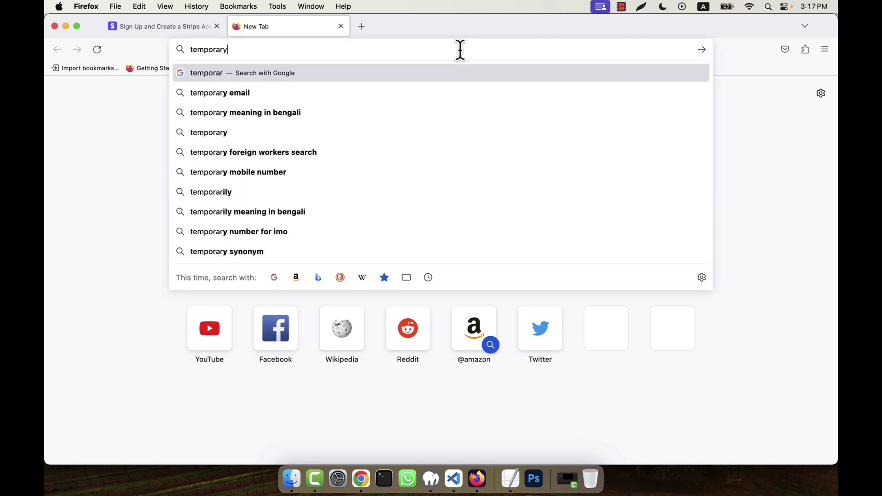
type("y")
key("Return")
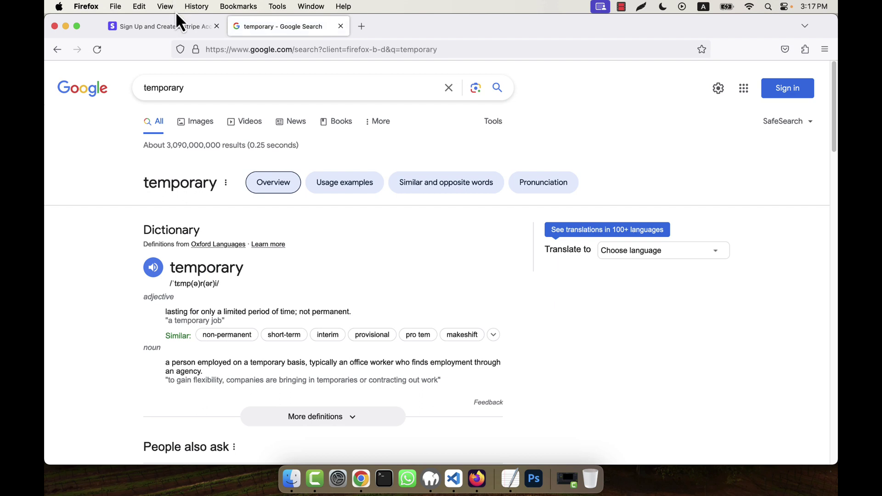
left_click(152, 26)
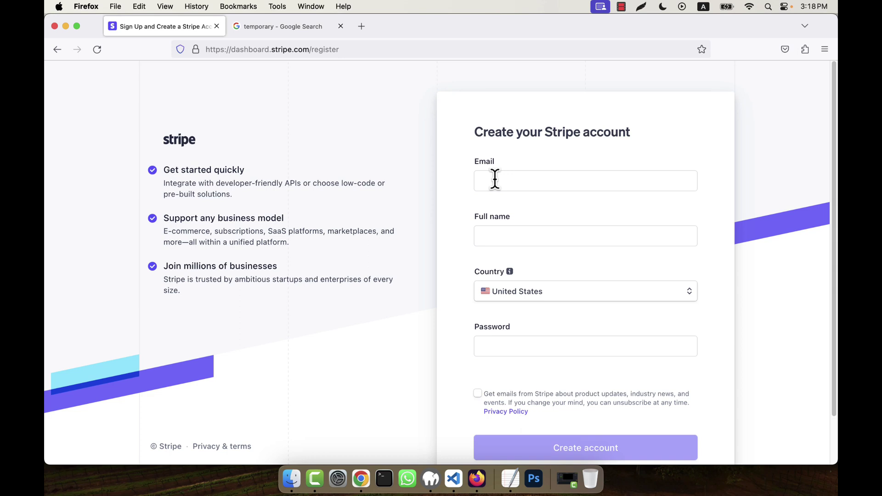
left_click(268, 26)
Change the query to 'temp email' and open the Temp Mail disposable email site.
left_click(178, 88)
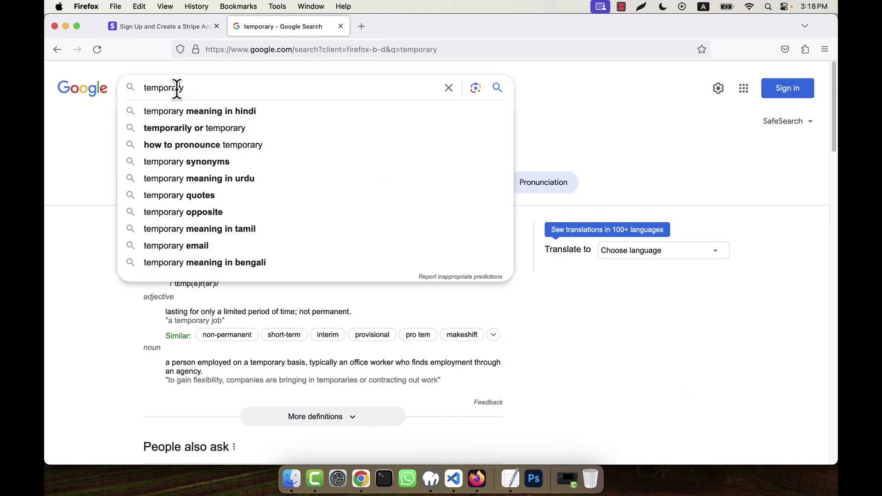
left_click_drag(164, 87, 314, 85)
type("email")
key("Return")
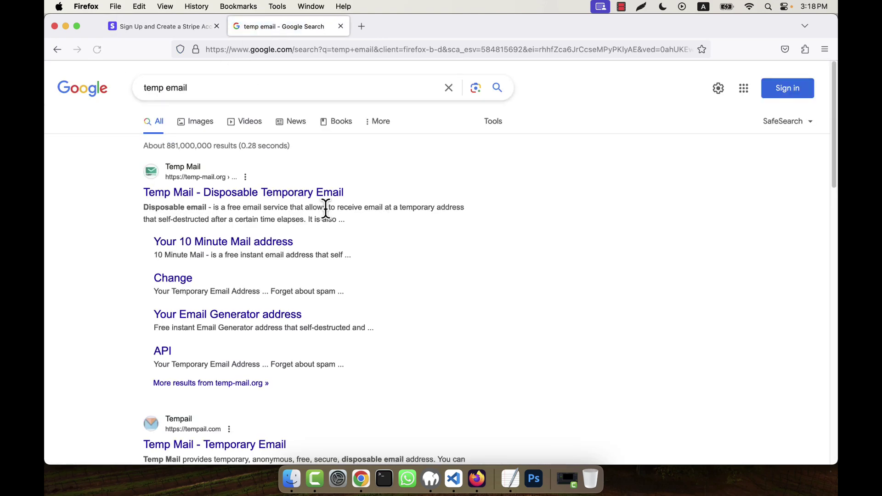
left_click(227, 193)
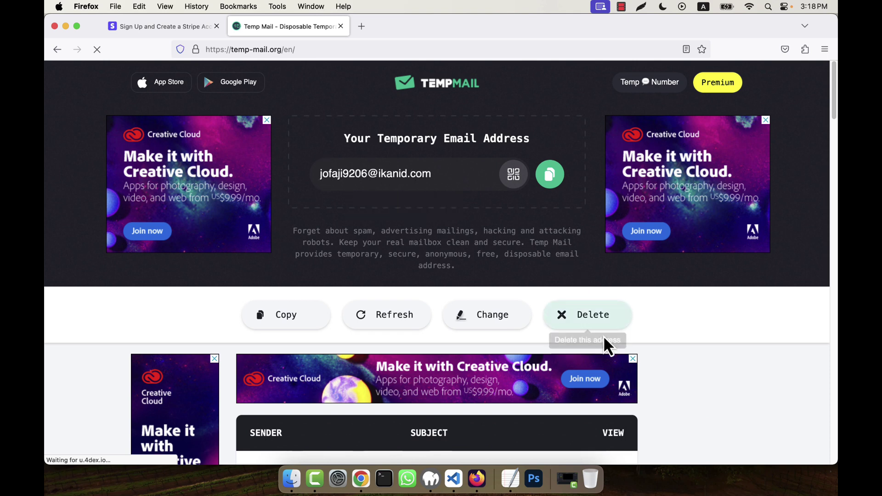
Generate and copy a fresh Temp Mail address, then put the cursor in Stripe's Email field.
left_click(592, 315)
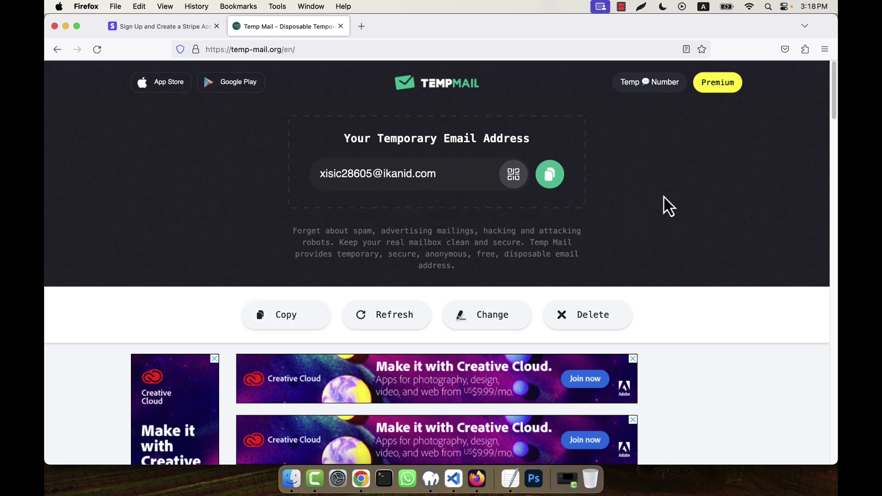
left_click(554, 180)
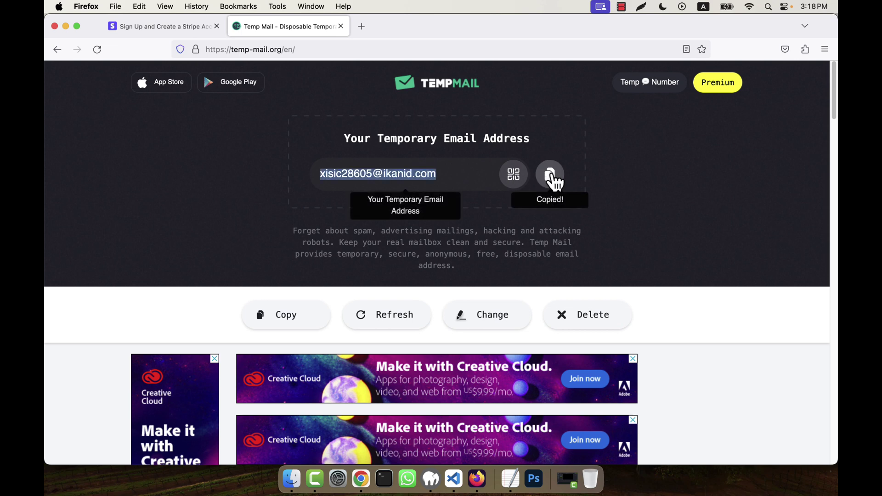
left_click(159, 30)
left_click(499, 180)
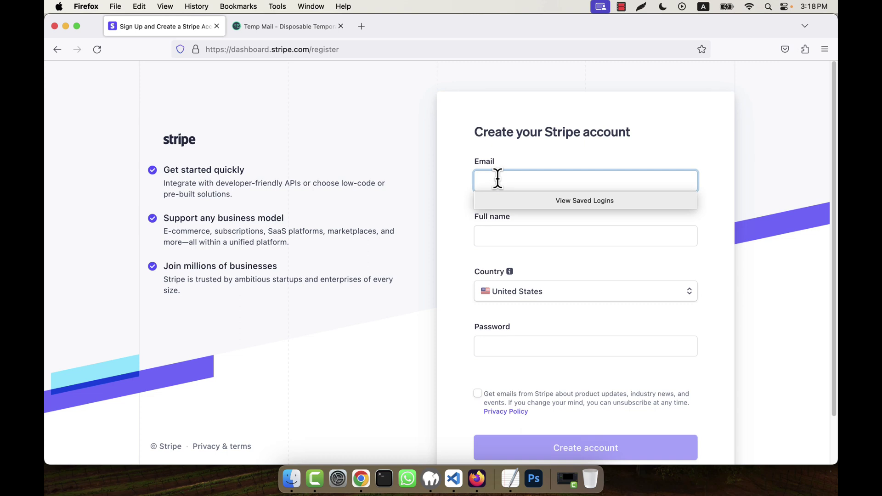
Paste the temporary address into Email and enter the account holder's full name.
key("super+v")
left_click(601, 150)
left_click(546, 235)
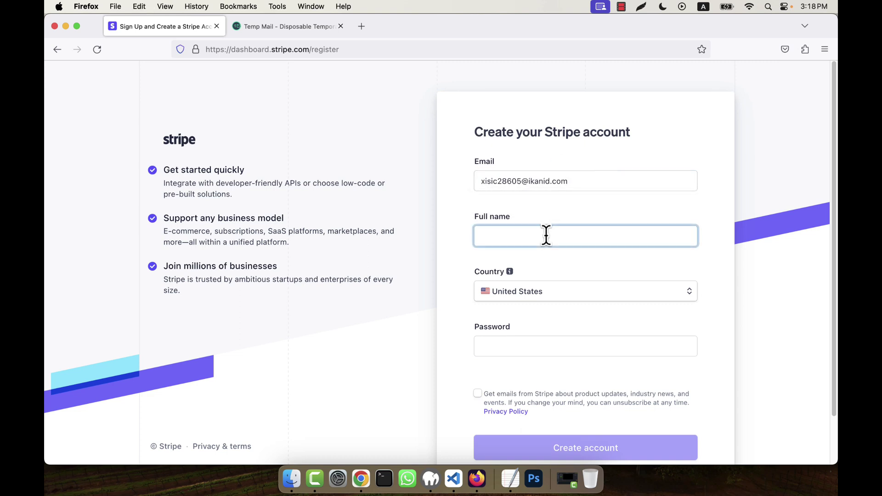
Enter an account password, submit the sign-up form, and decline saving the login.
left_click(524, 347)
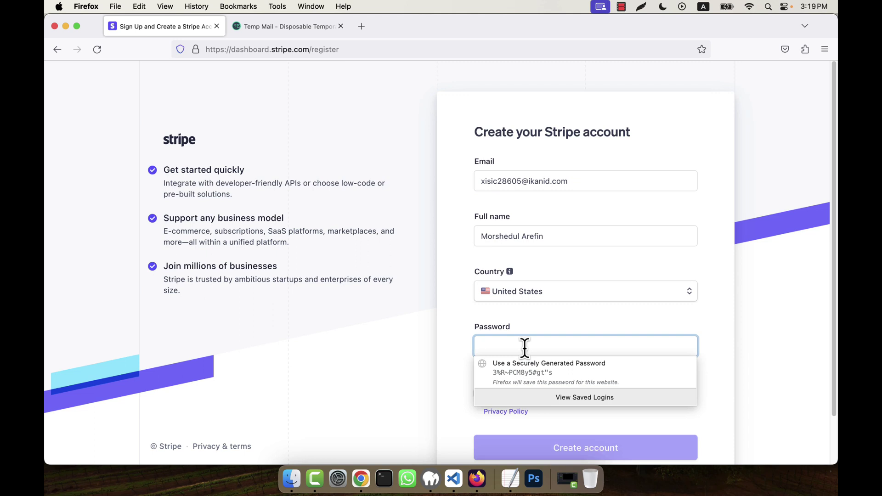
type("abcdefghij")
scroll(647, 283, "down", 2)
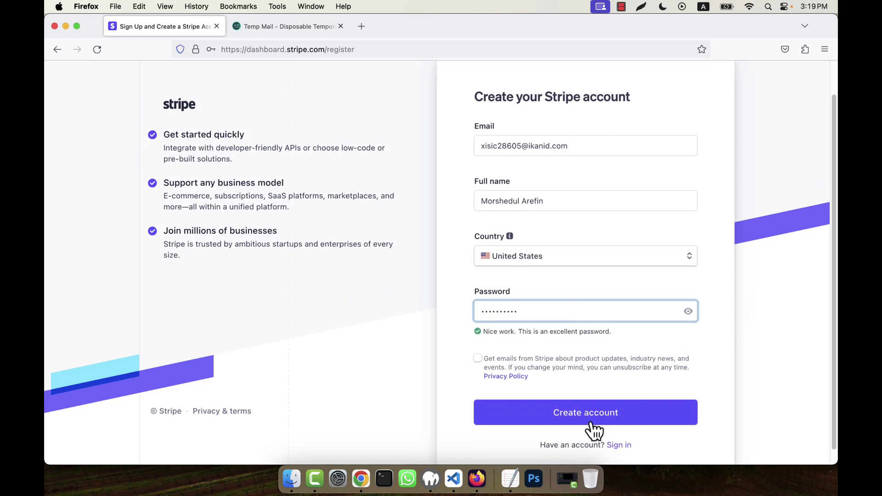
left_click(561, 415)
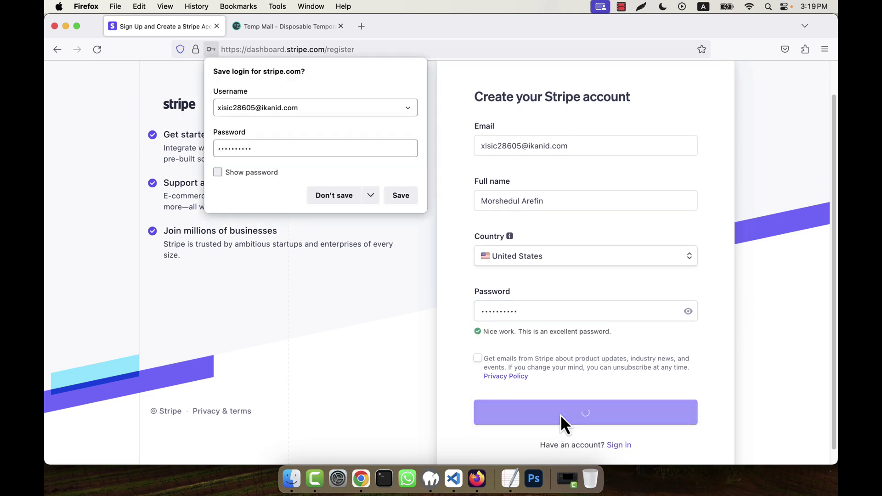
left_click(342, 202)
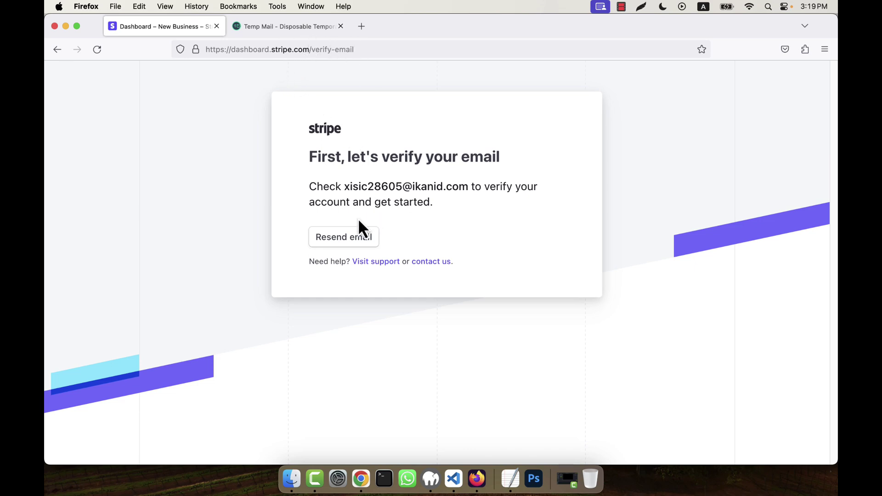
Open Stripe's 'Verify your email' message in the Temp Mail inbox and confirm it with Verify email.
left_click(274, 30)
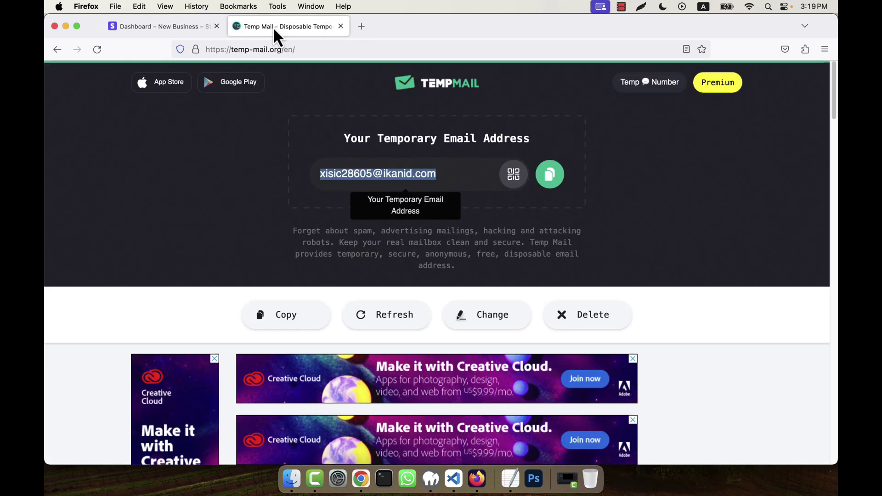
scroll(650, 248, "down", 6)
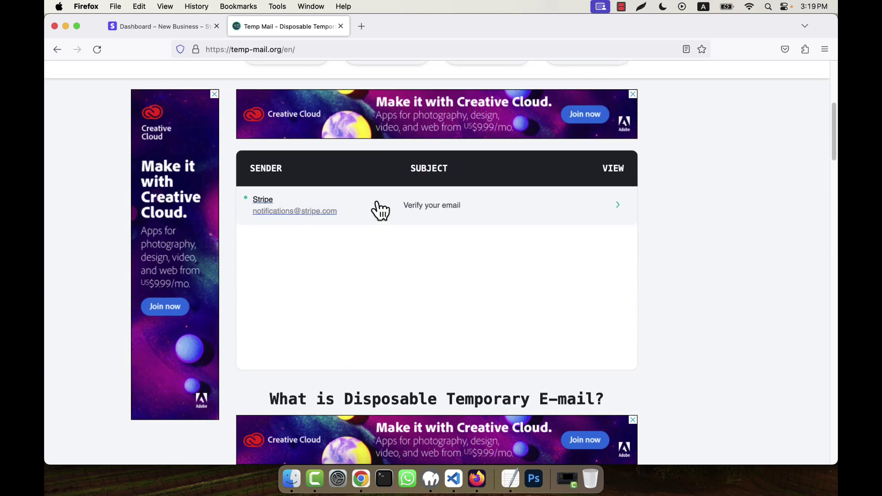
left_click(443, 210)
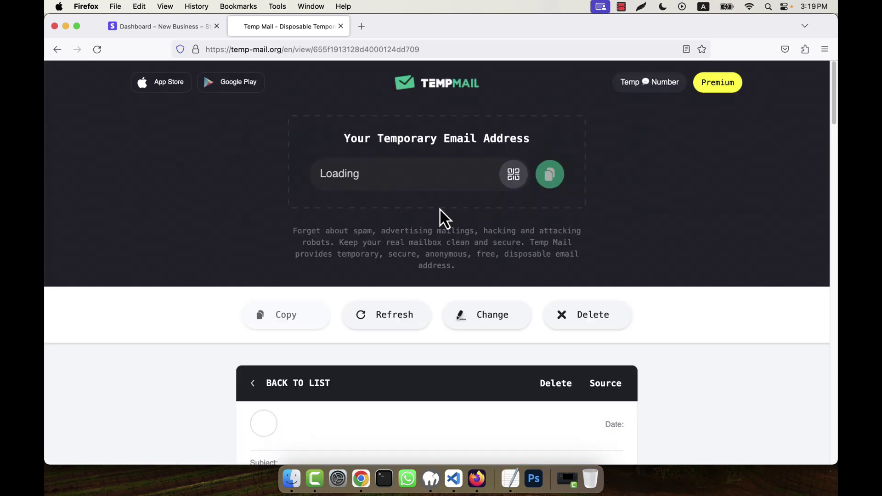
scroll(440, 207, "down", 5)
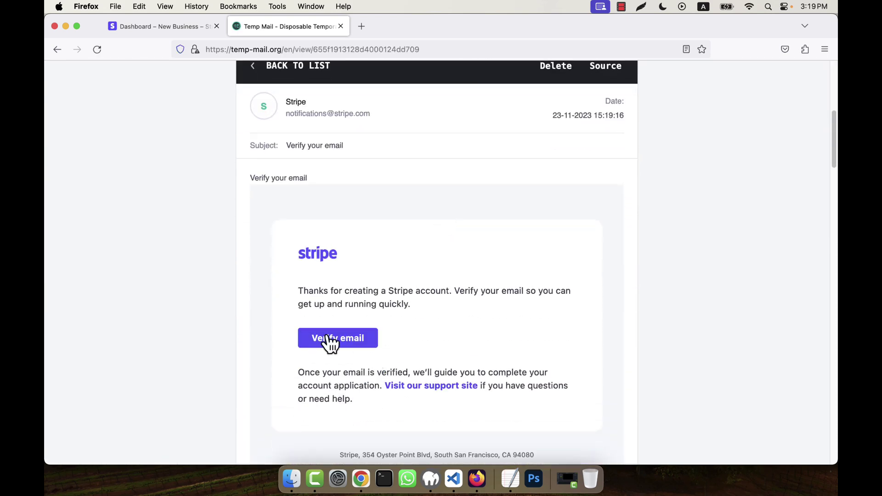
scroll(342, 343, "up", 1)
scroll(407, 298, "down", 3)
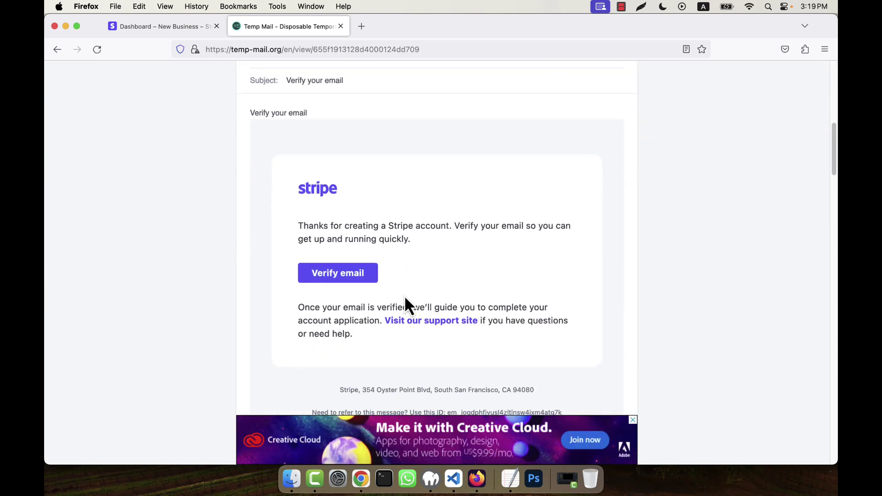
left_click(342, 274)
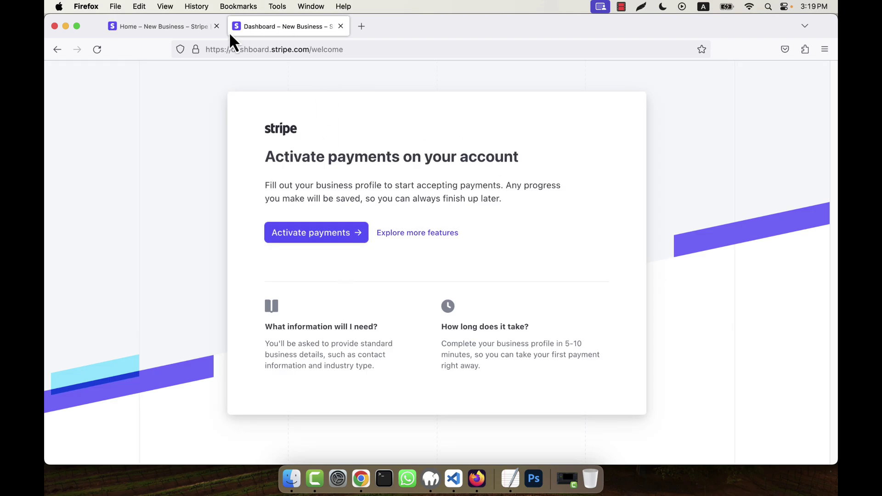
Close the duplicate Home tab, skip activation via Explore more features, and reach the Developers overview.
left_click(181, 31)
left_click(216, 27)
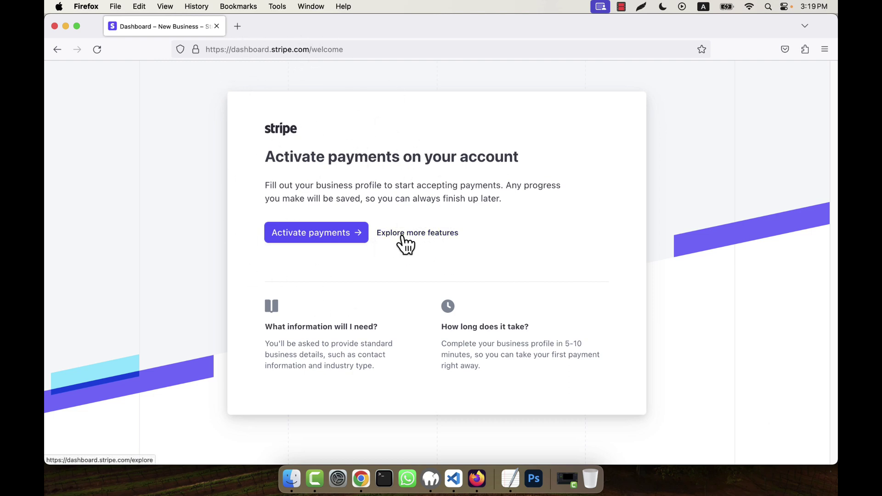
left_click(445, 235)
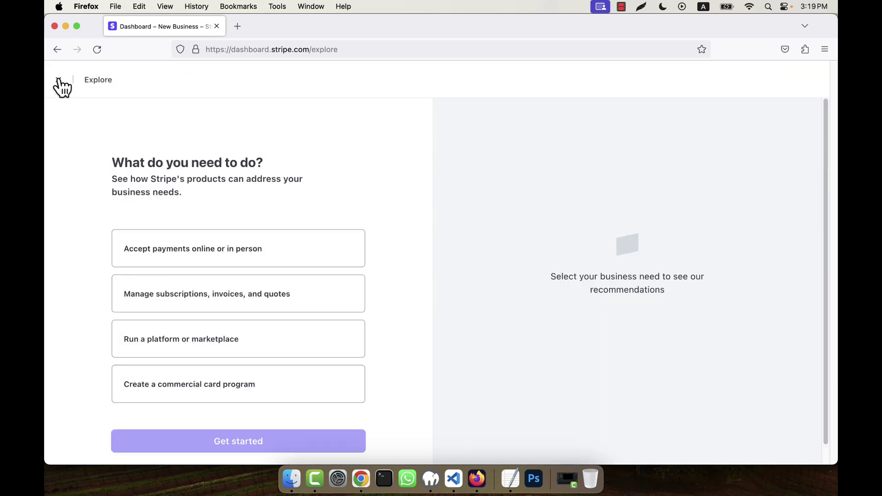
scroll(221, 226, "down", 1)
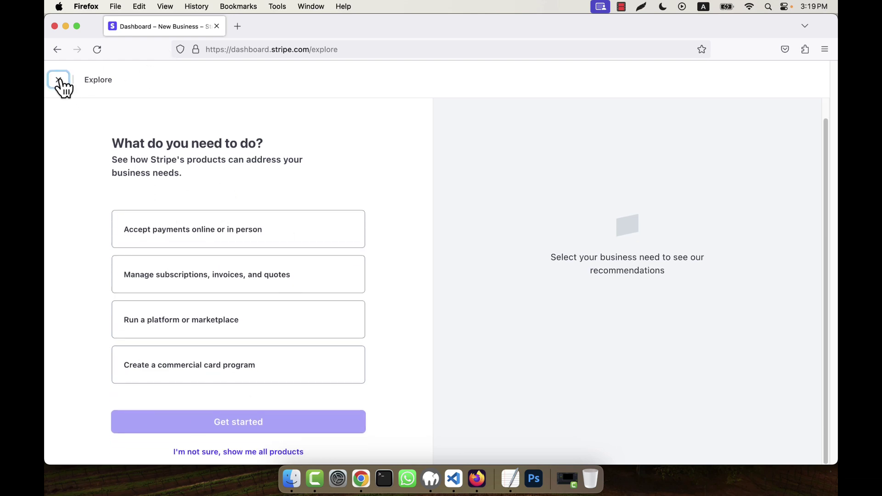
left_click(58, 79)
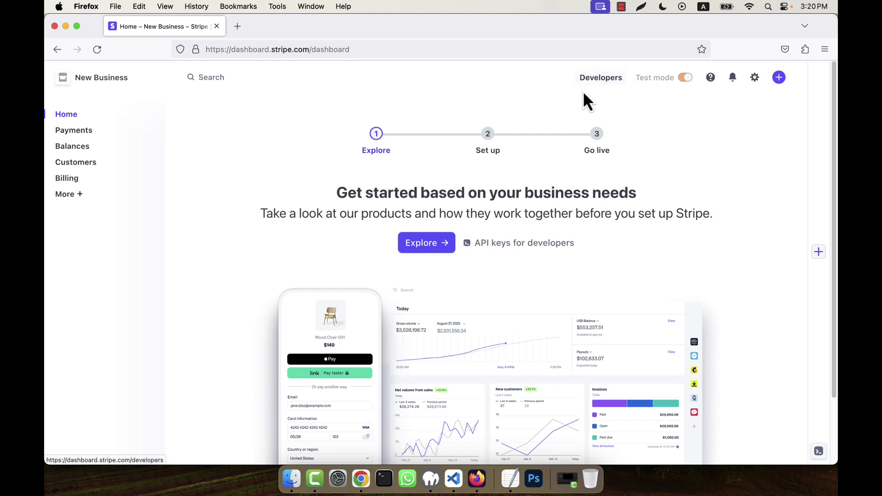
mouse_move(665, 82)
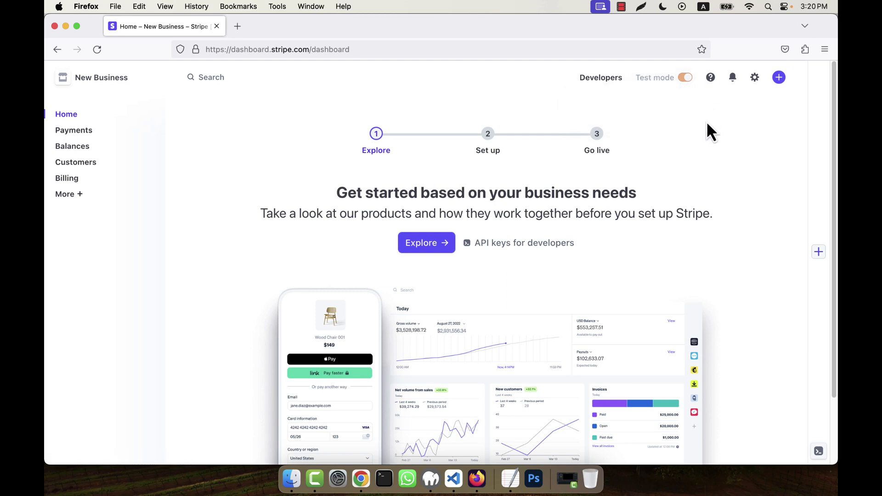
left_click(602, 85)
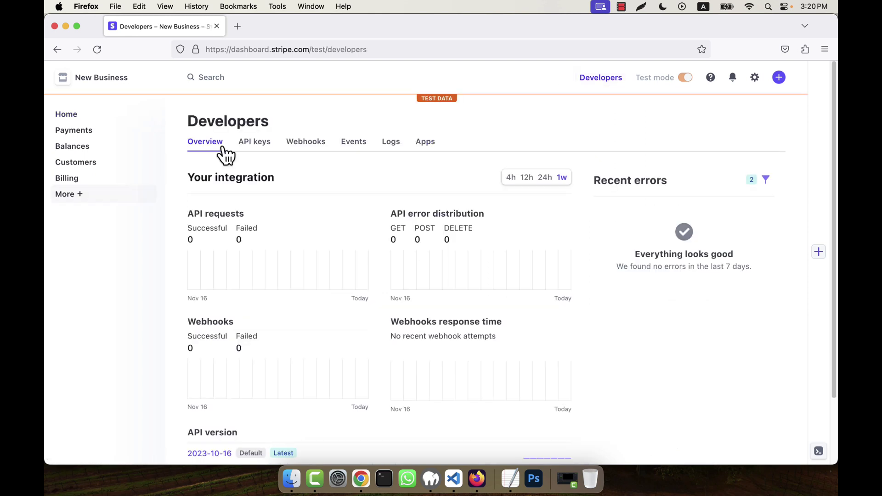
On the API keys tab, reveal the test secret key beside the publishable key.
left_click(256, 143)
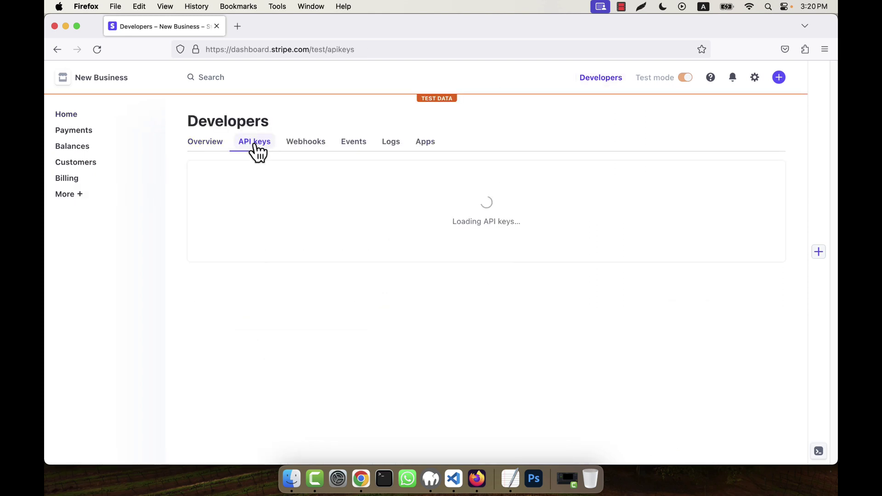
scroll(393, 279, "down", 1)
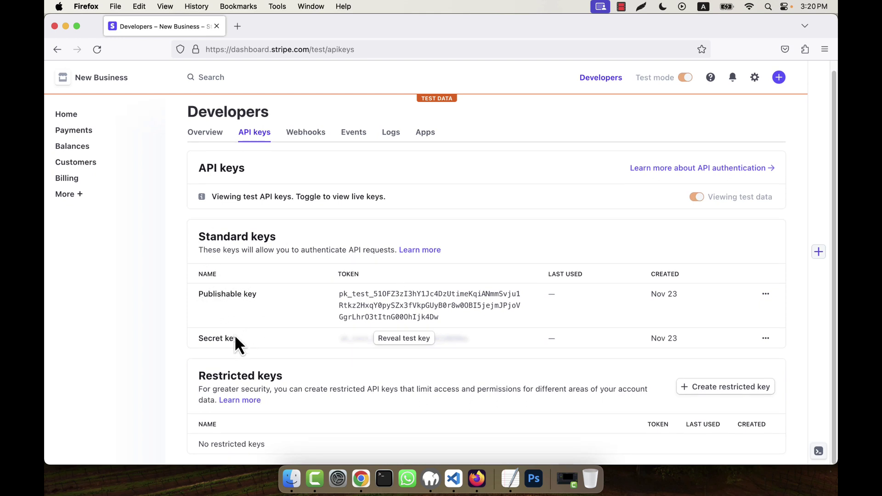
left_click(398, 343)
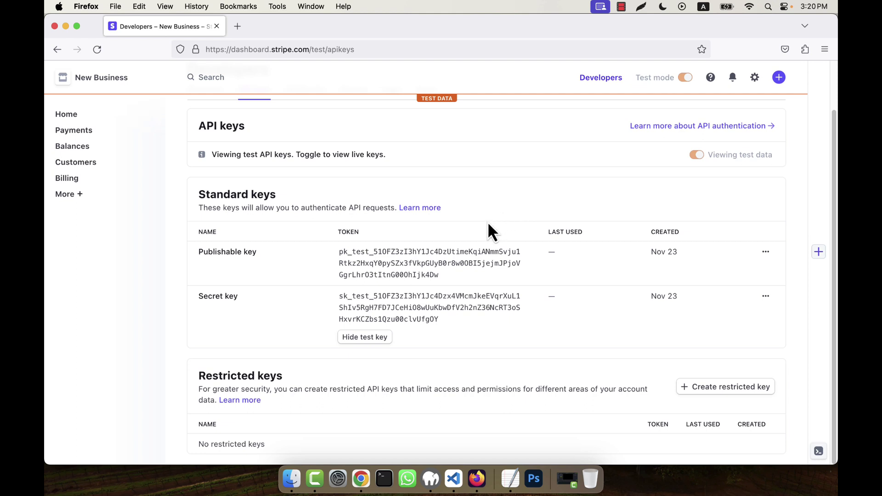
scroll(490, 218, "up", 2)
scroll(488, 224, "down", 2)
scroll(487, 223, "up", 2)
right_click(72, 133)
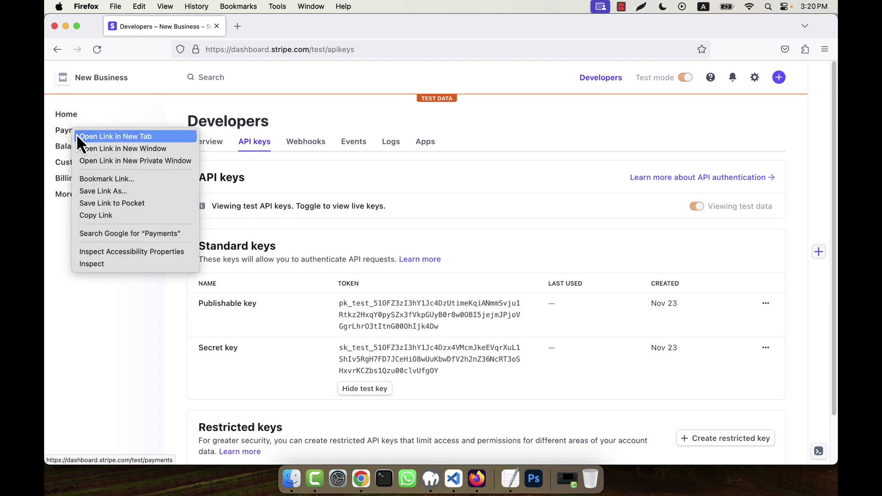
Open Payments in a new tab, check its empty All transactions list, then return to API keys.
left_click(85, 138)
left_click(283, 33)
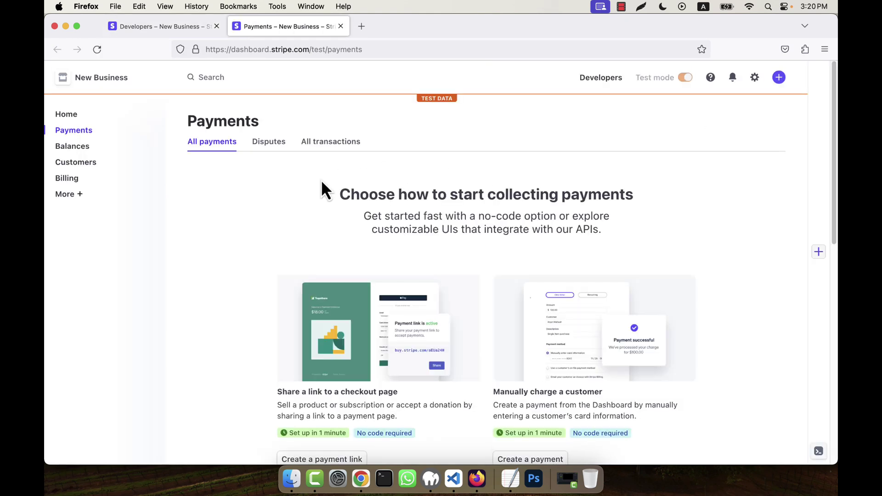
left_click(351, 148)
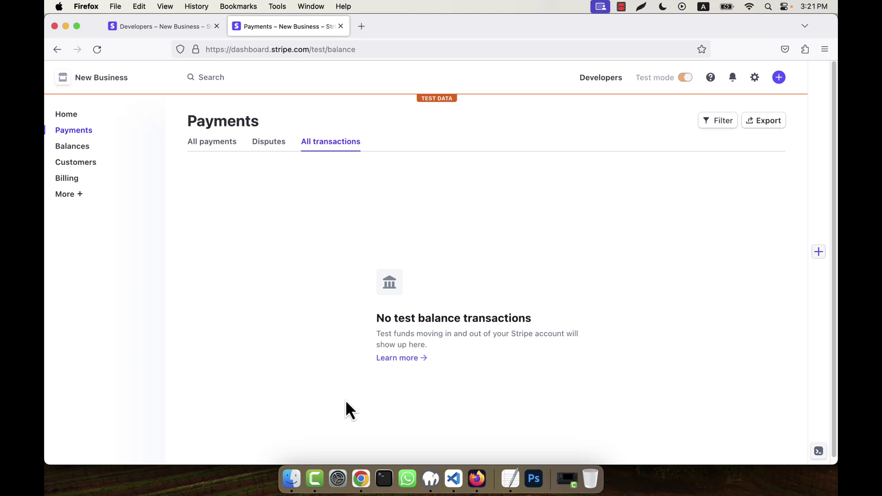
left_click(165, 31)
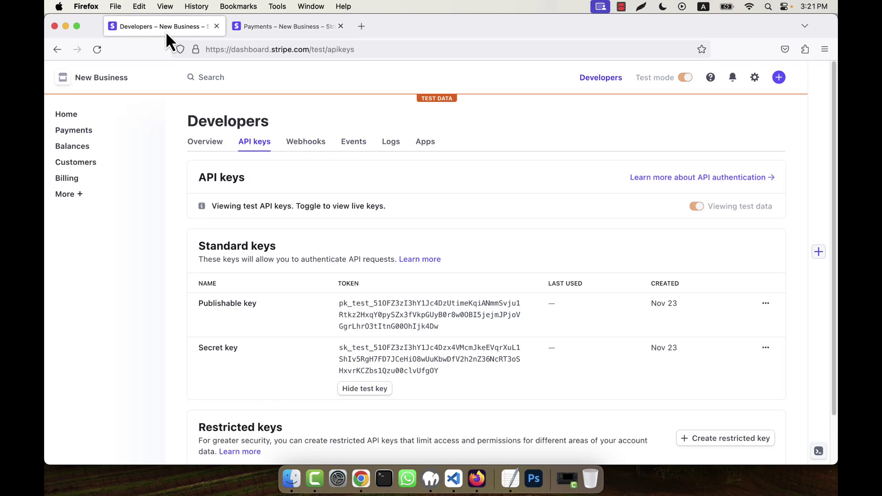